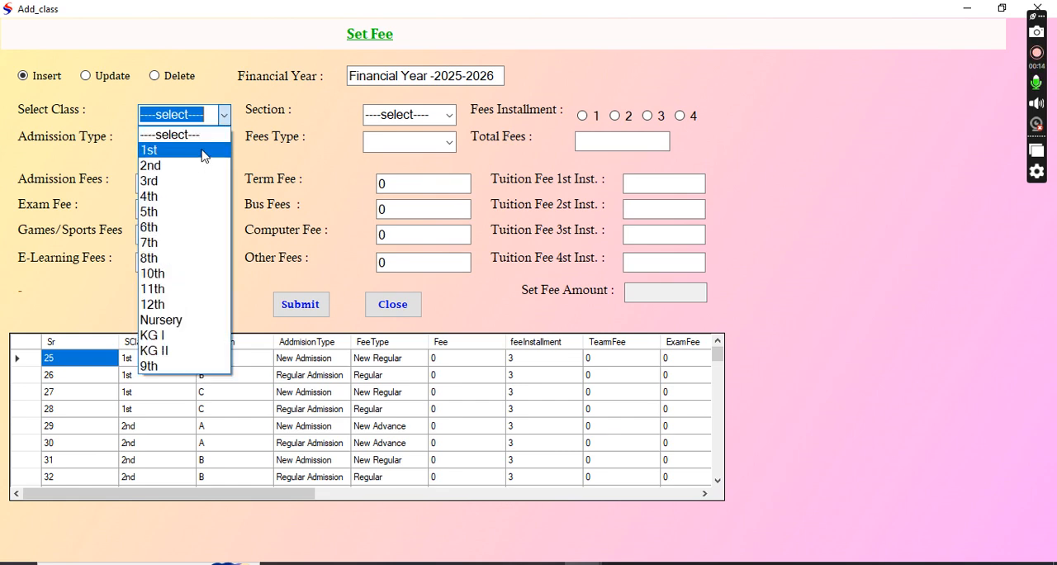
Choose class 1st, section A, New Admission, fees type Regular and 3 fee installments for the new fee record.
click(203, 152)
click(449, 115)
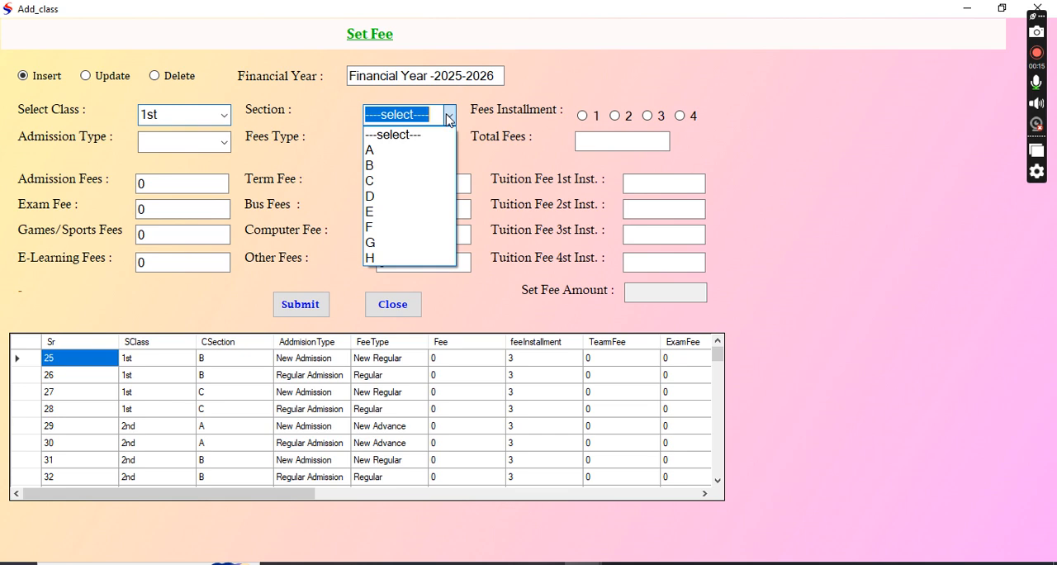
click(386, 151)
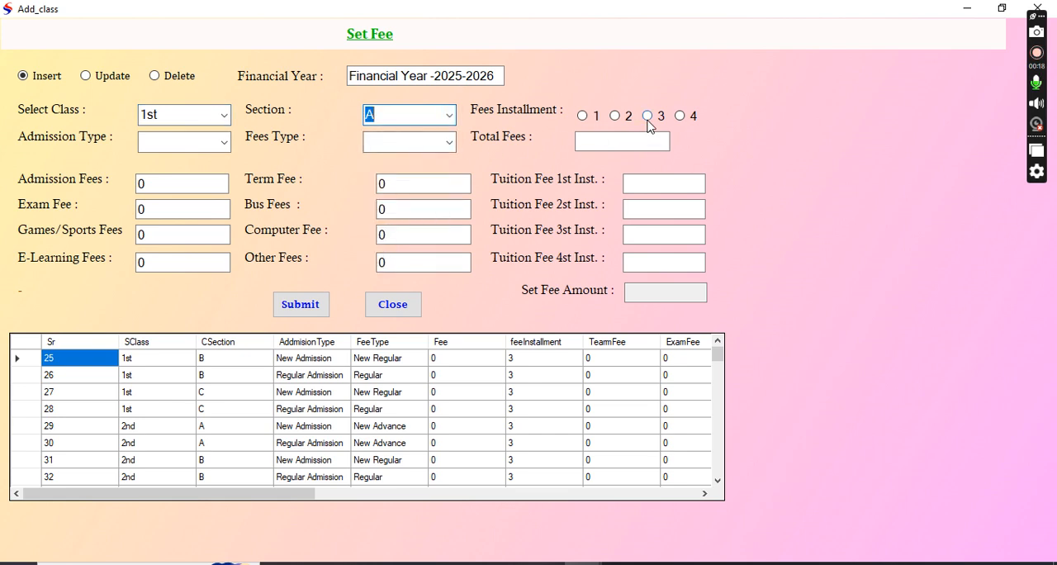
click(223, 142)
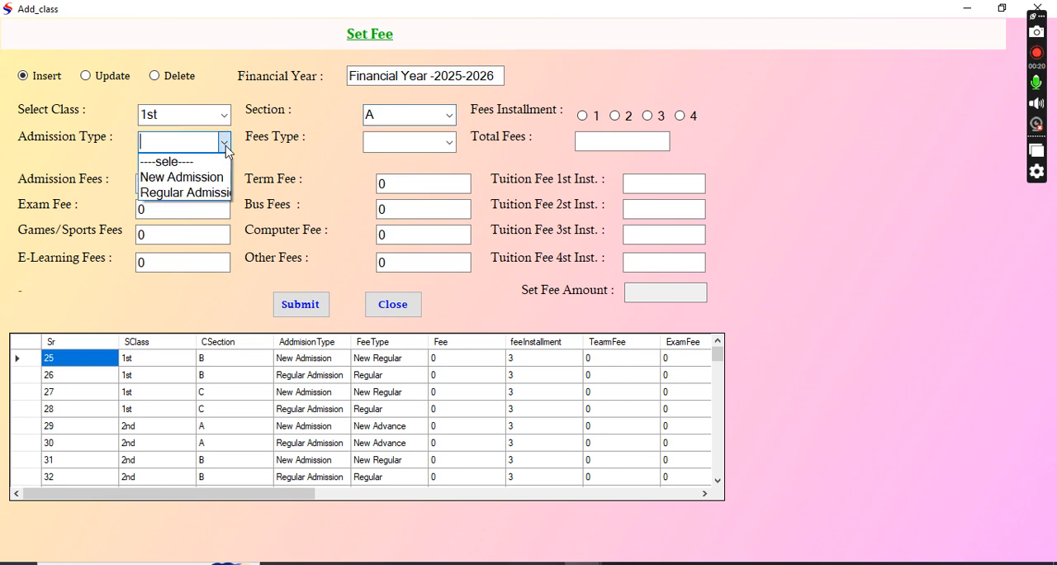
click(199, 179)
click(449, 142)
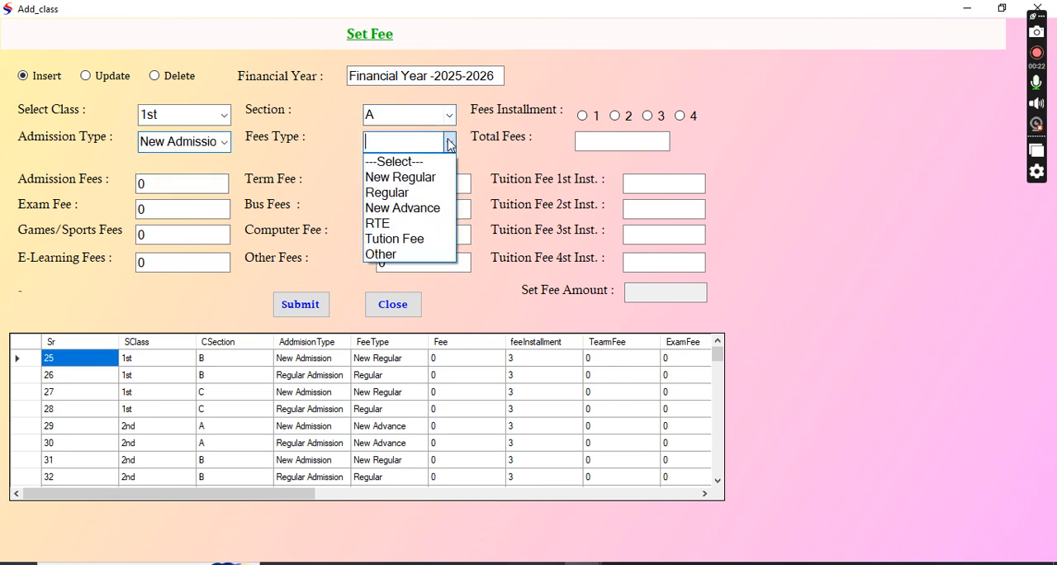
click(388, 192)
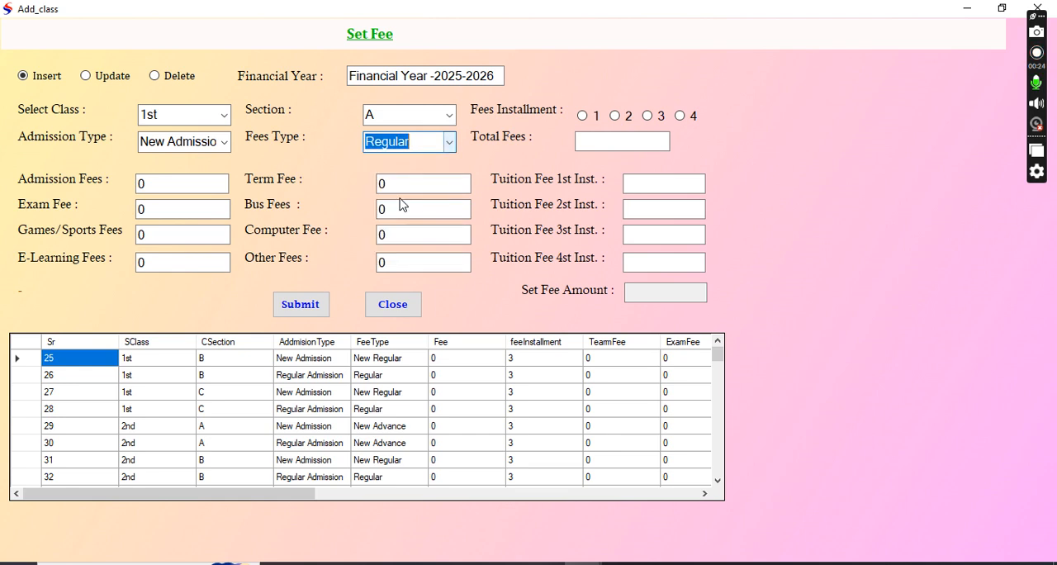
click(648, 117)
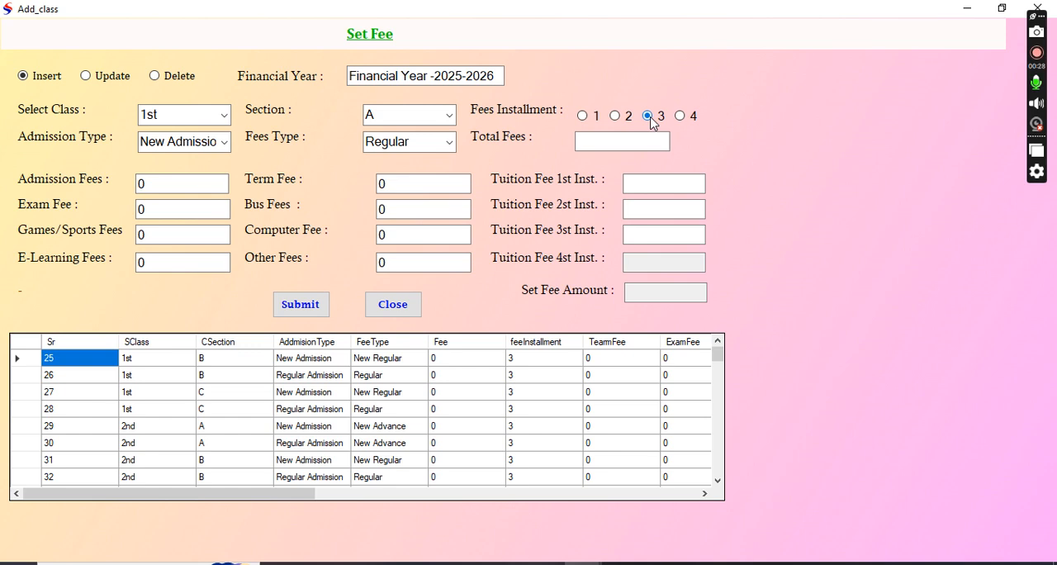
Enter total fees of 15000, first and second tuition installments of 5000 each and bus fees of 5000, and submit the record.
click(617, 139)
click(688, 185)
click(684, 212)
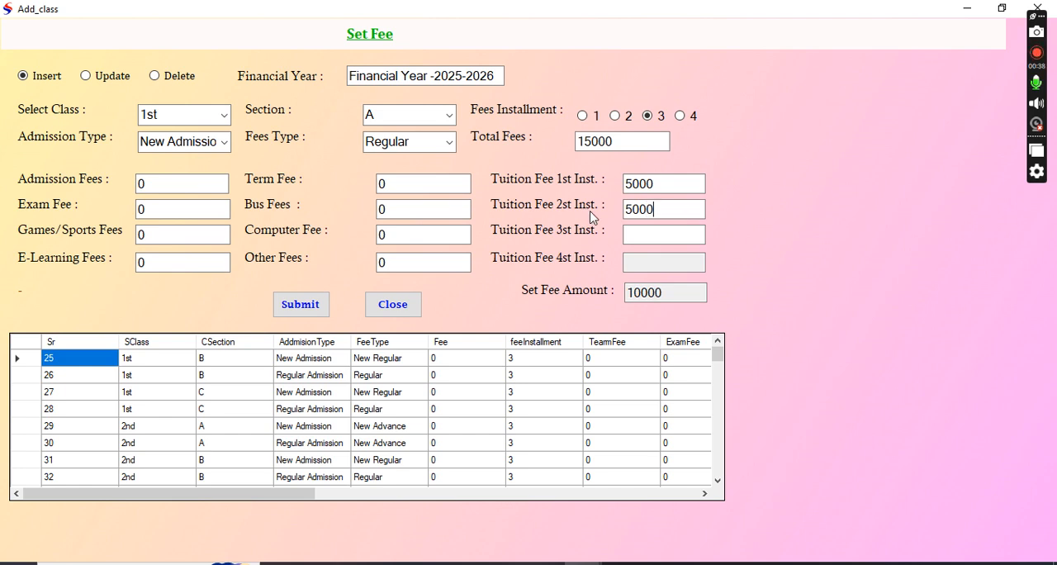
drag(404, 207, 344, 213)
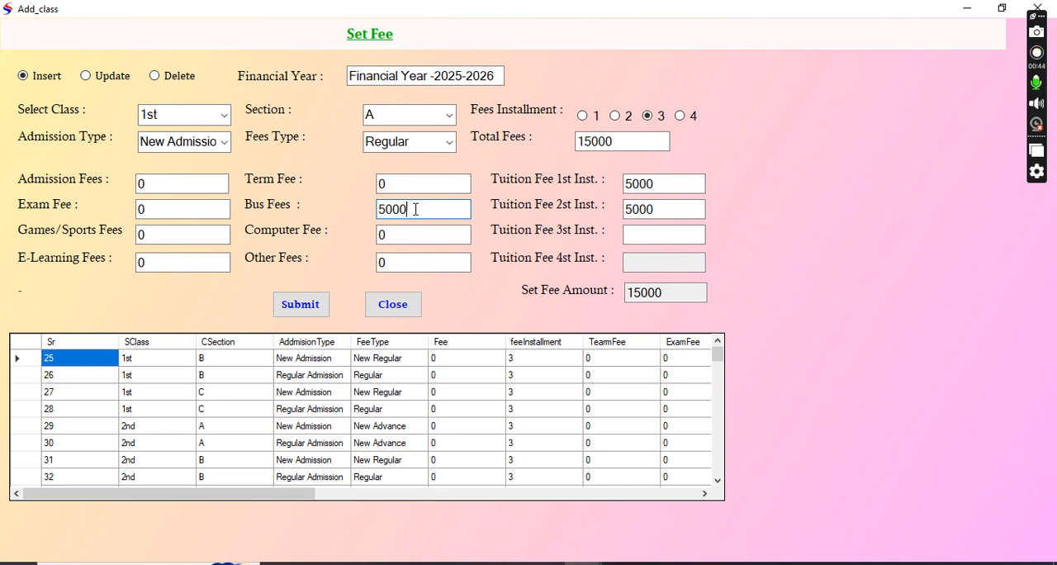
click(309, 312)
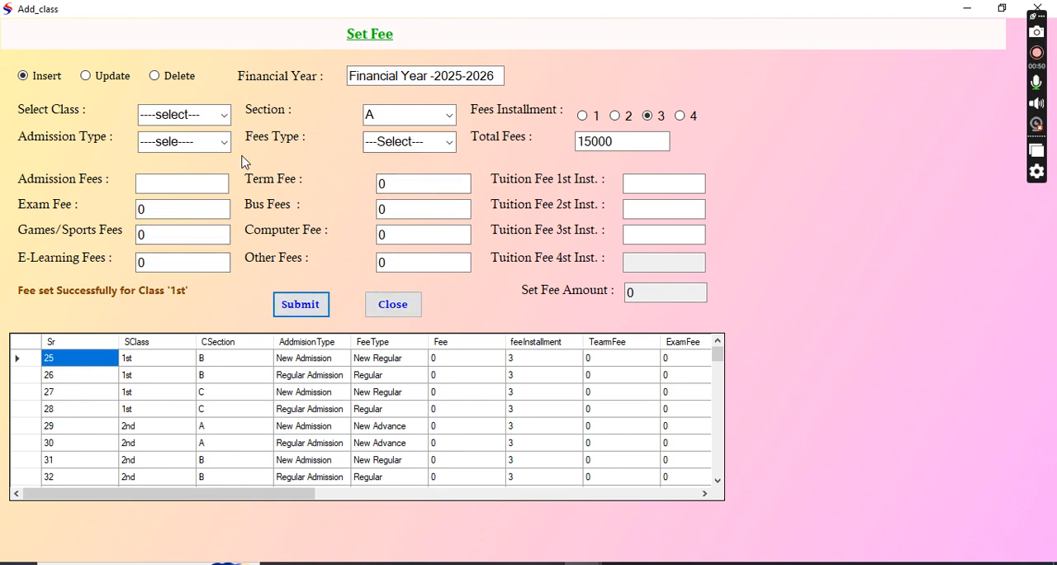
Choose class 1st, section A, New Admission and fees type New Advance for another fee record.
click(224, 114)
click(157, 147)
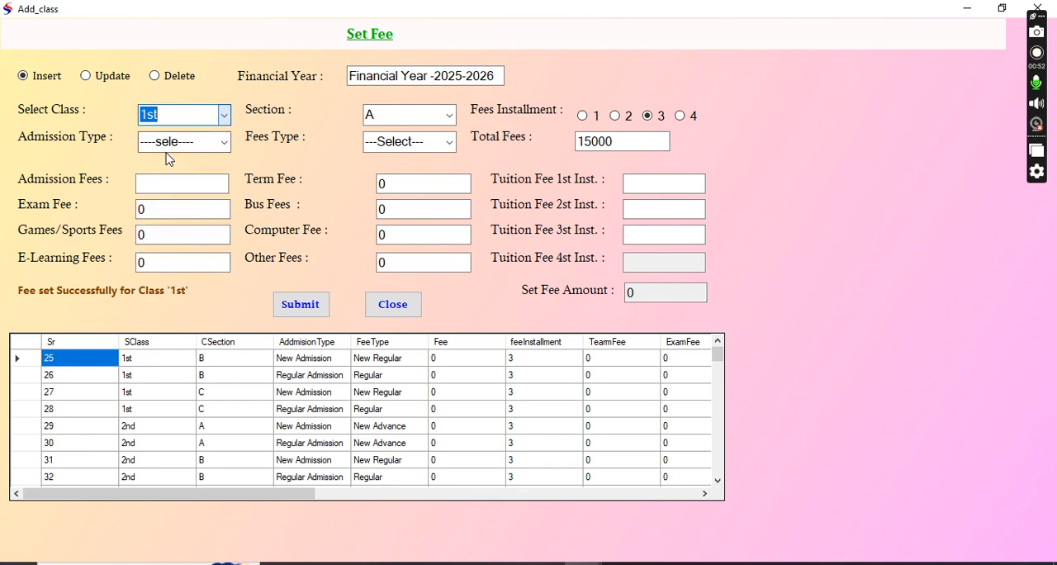
click(449, 116)
click(417, 149)
click(224, 142)
click(176, 180)
click(451, 141)
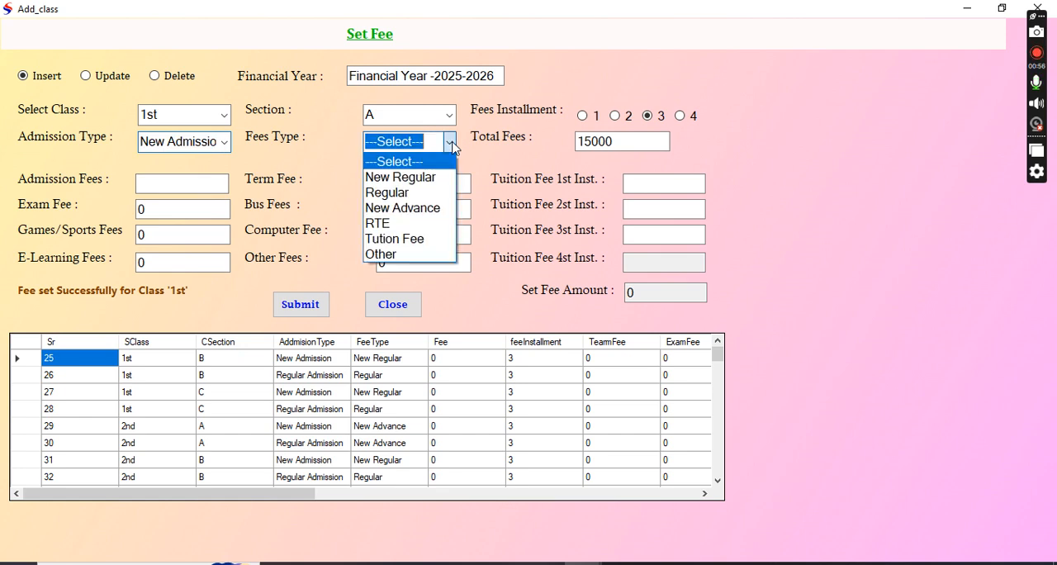
click(417, 215)
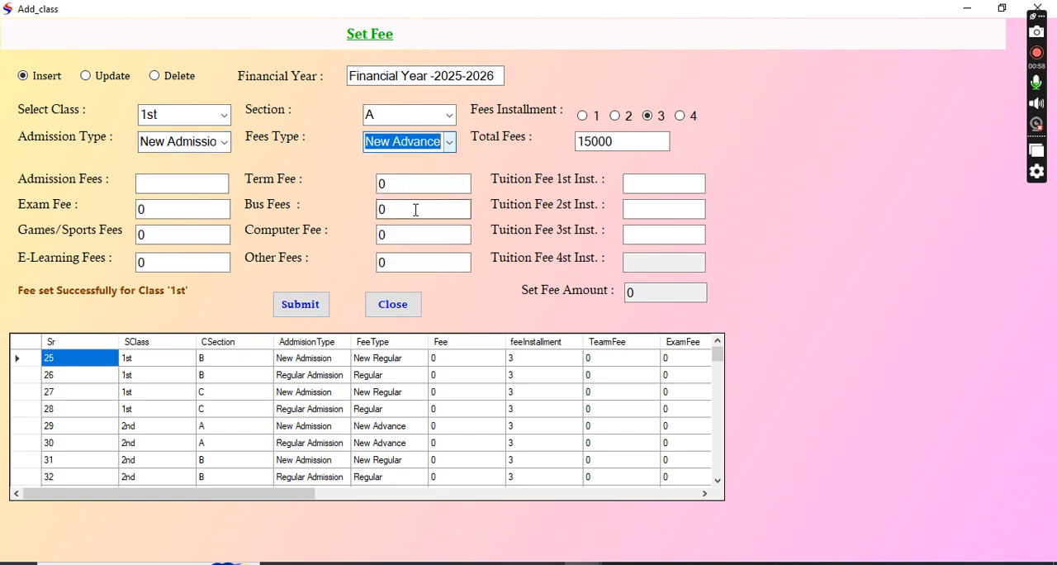
click(451, 147)
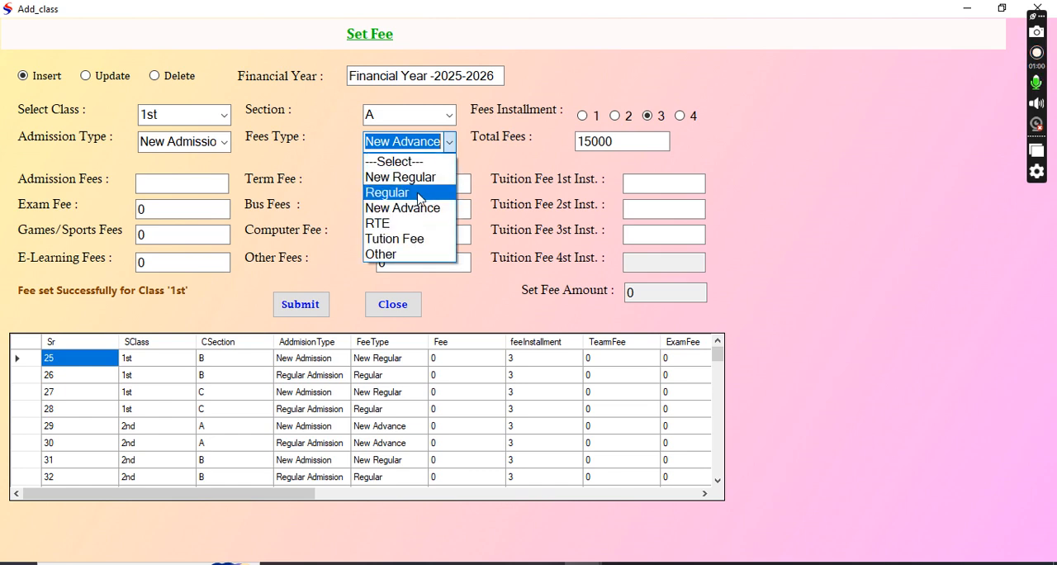
click(423, 208)
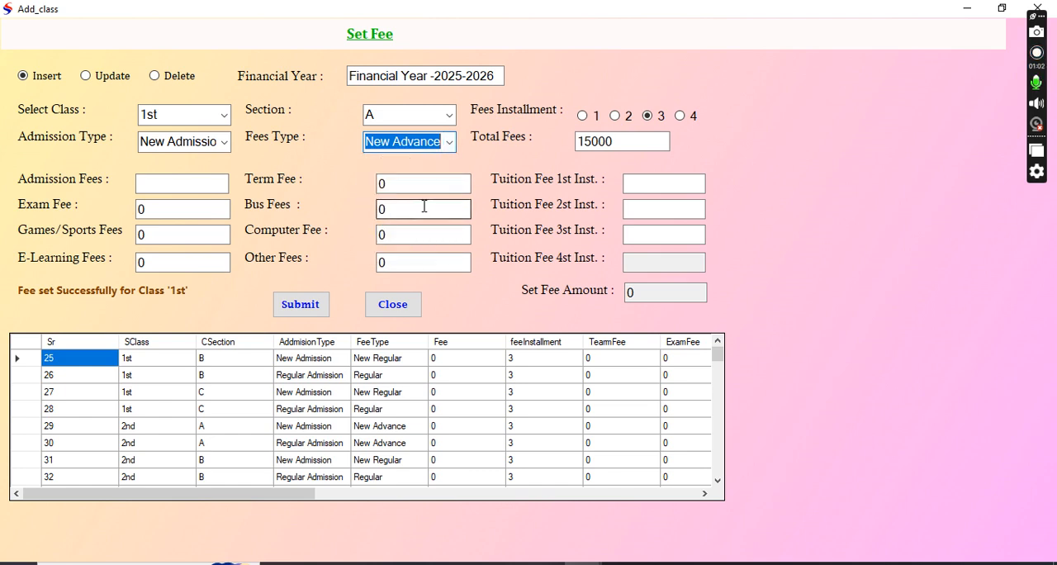
Choose 3 fee installments and set the total fees to 12000.
click(649, 115)
drag(645, 138, 578, 140)
text(12)
Try to submit the record with 5000 for each of the three tuition fee installments.
click(631, 180)
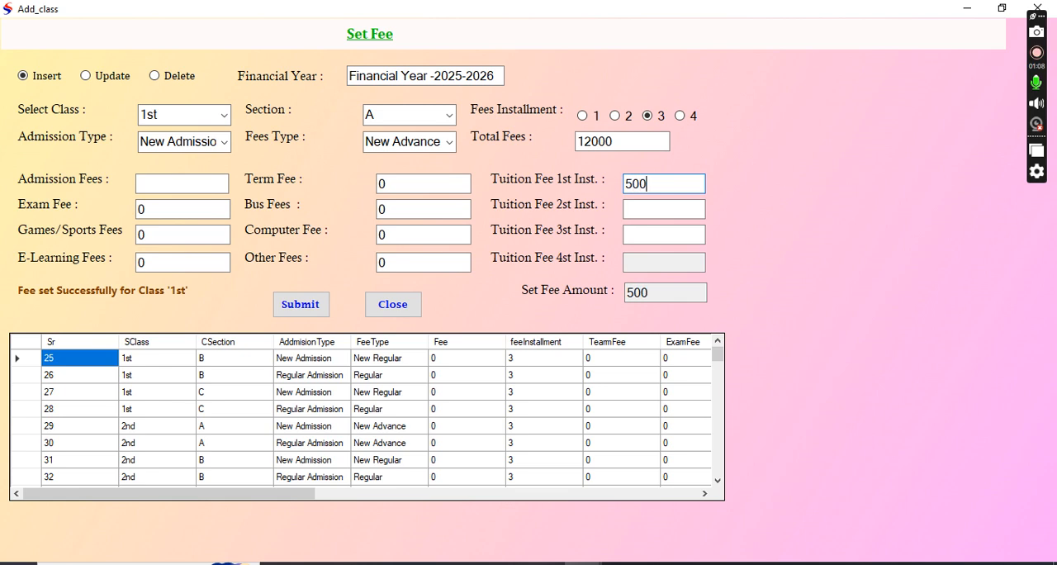
click(661, 205)
text(5000)
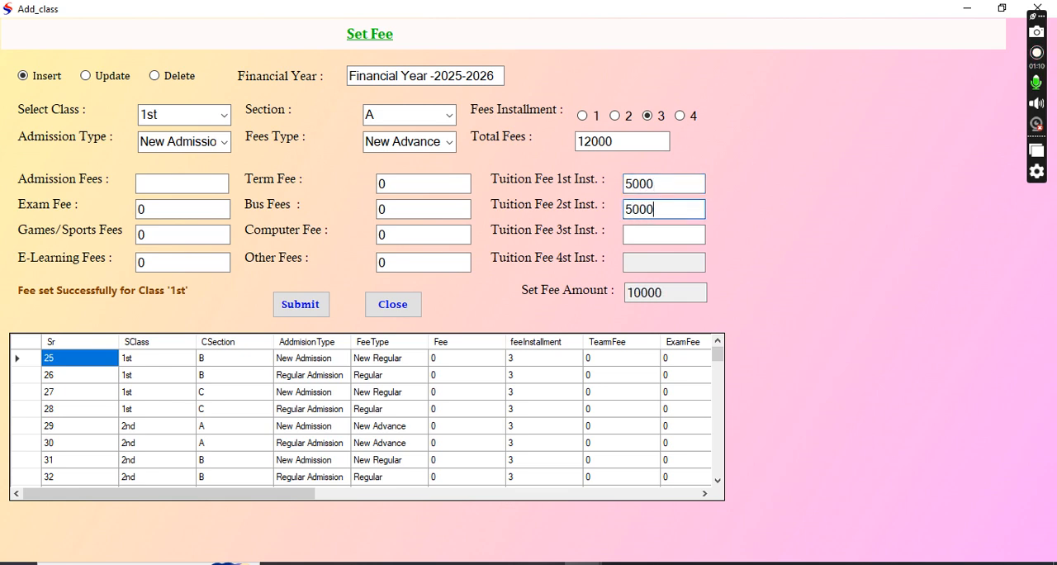
click(655, 235)
text(5000)
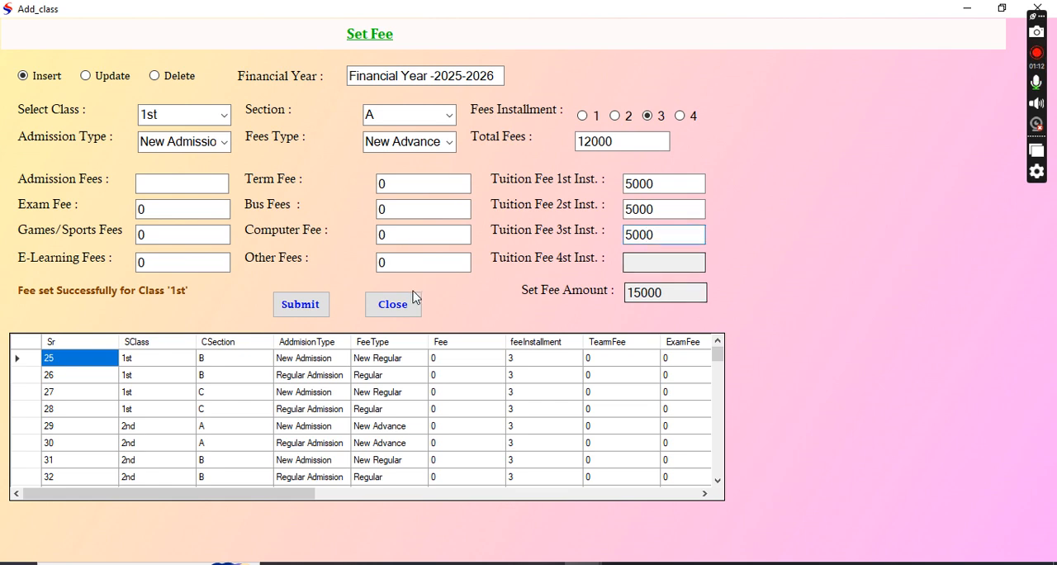
click(307, 307)
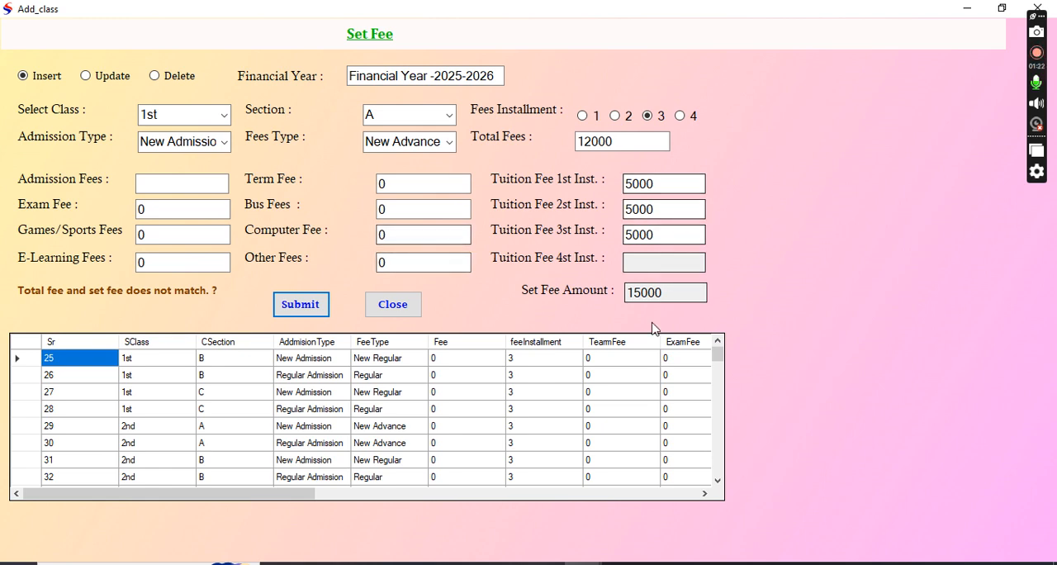
Set all three tuition fee installments to 4000 and submit the fee record.
drag(667, 292, 532, 298)
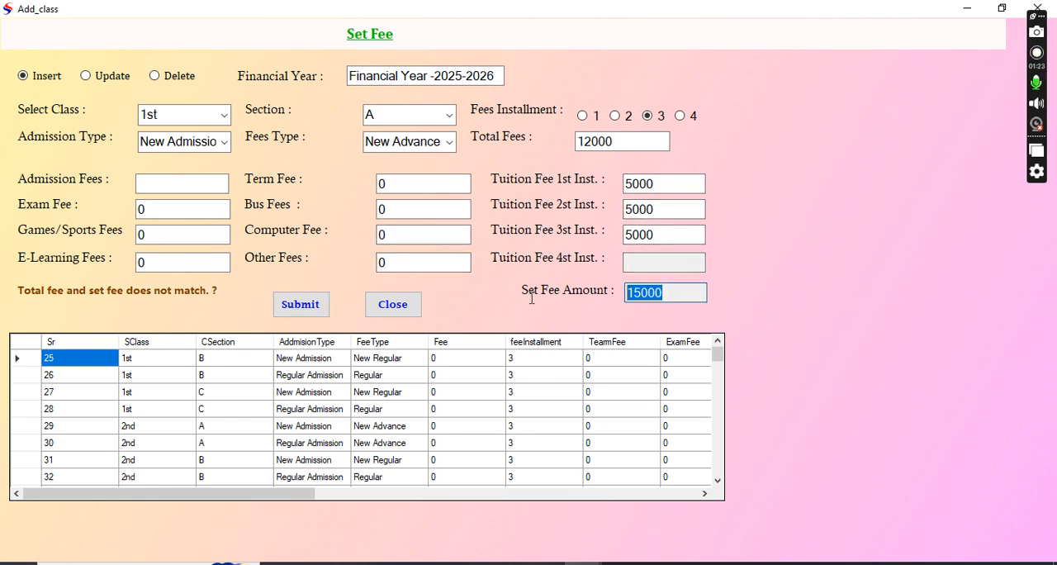
double_click(674, 180)
text(4000)
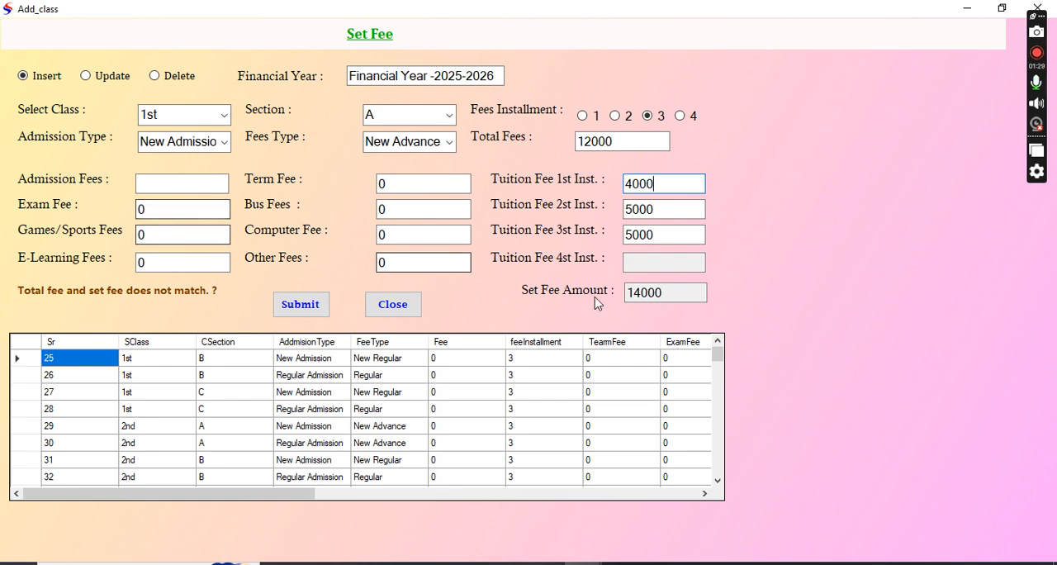
double_click(665, 210)
text(4000)
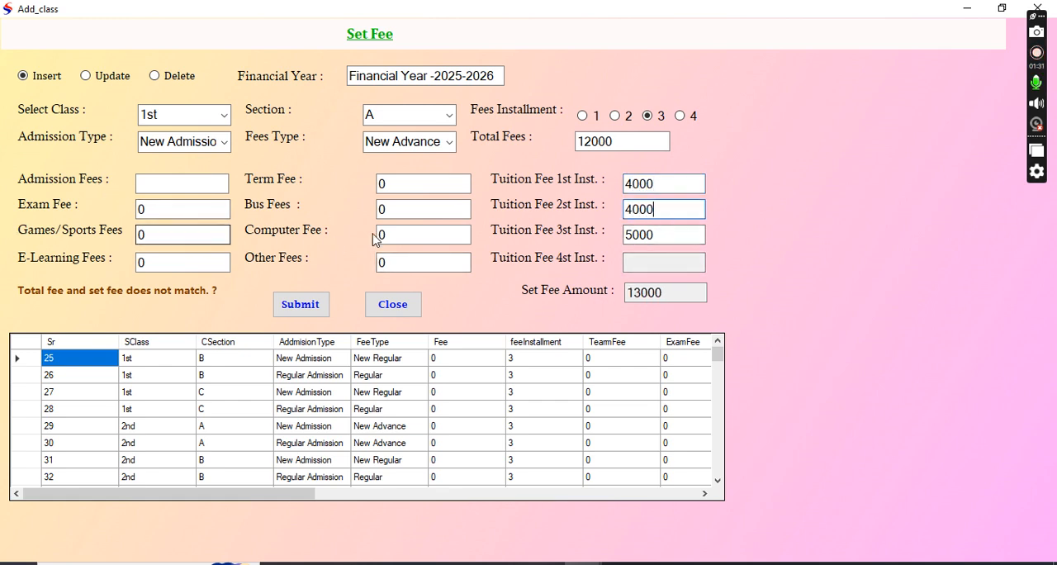
double_click(668, 235)
text(4)
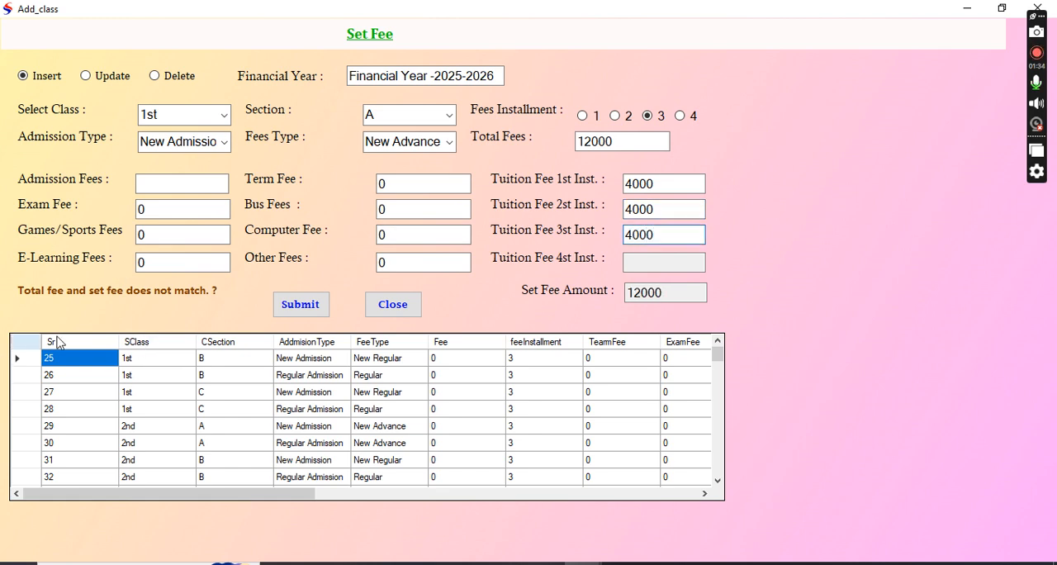
click(311, 303)
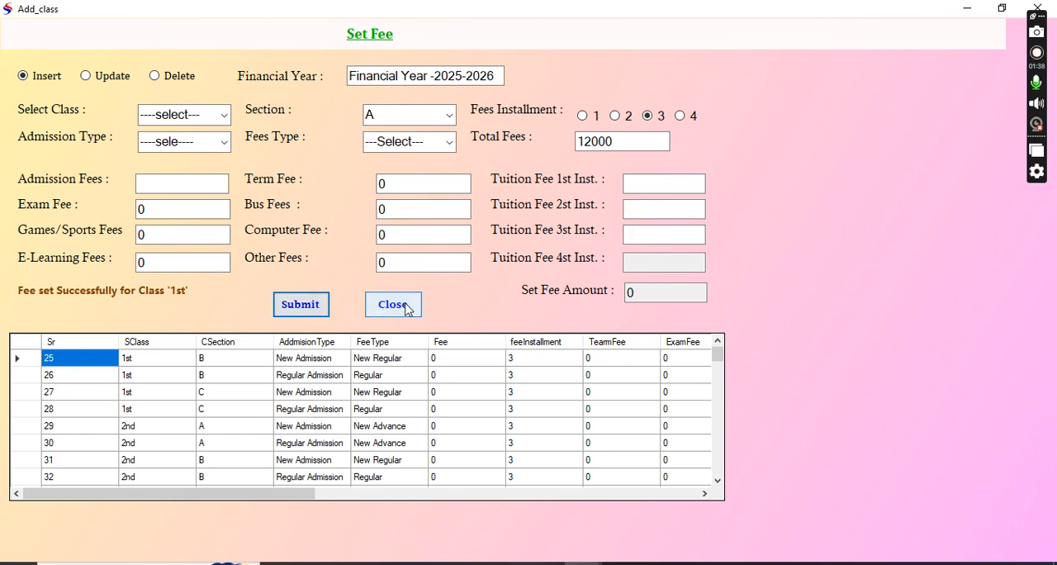
Switch the fee form to update mode and load record 110, the last entry in the fee list.
click(87, 77)
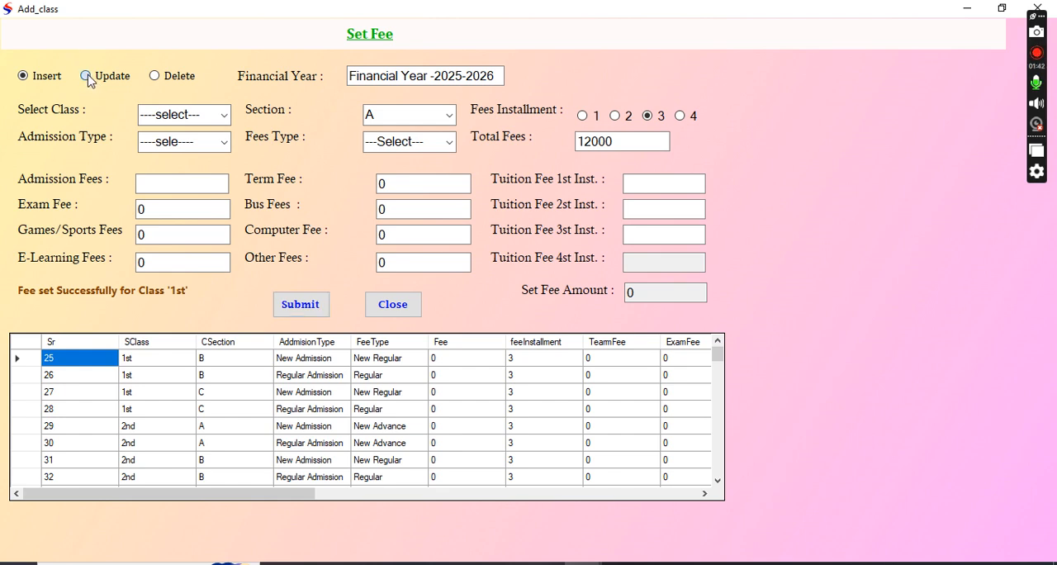
drag(719, 363, 722, 429)
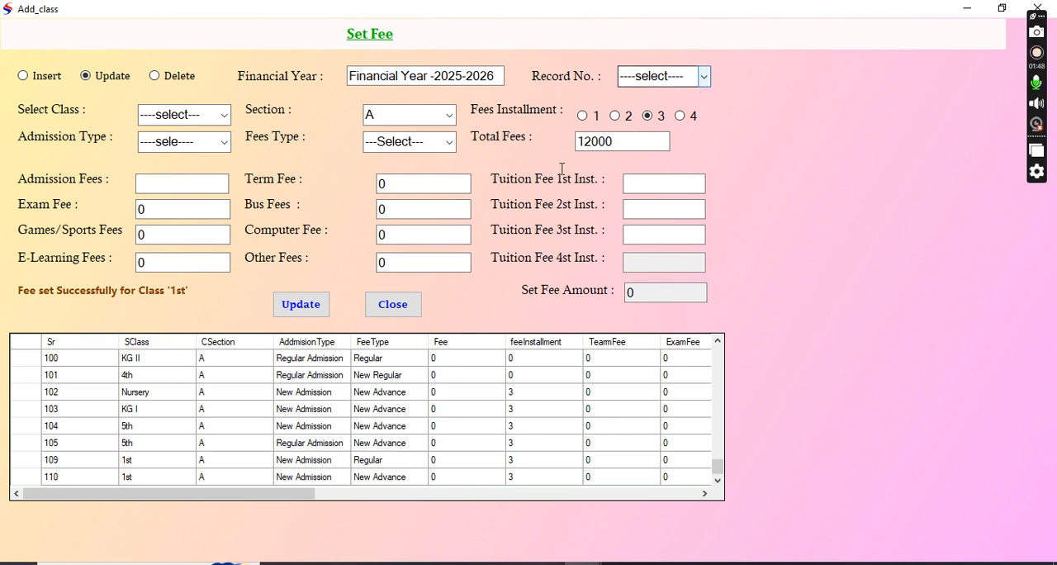
click(170, 479)
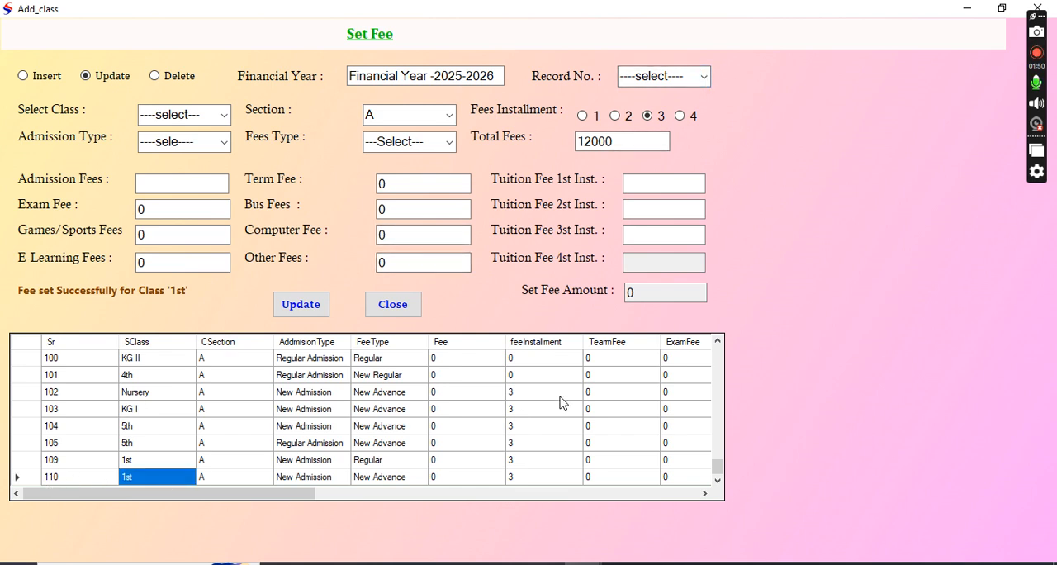
click(701, 77)
scroll(648, 420, down, 2)
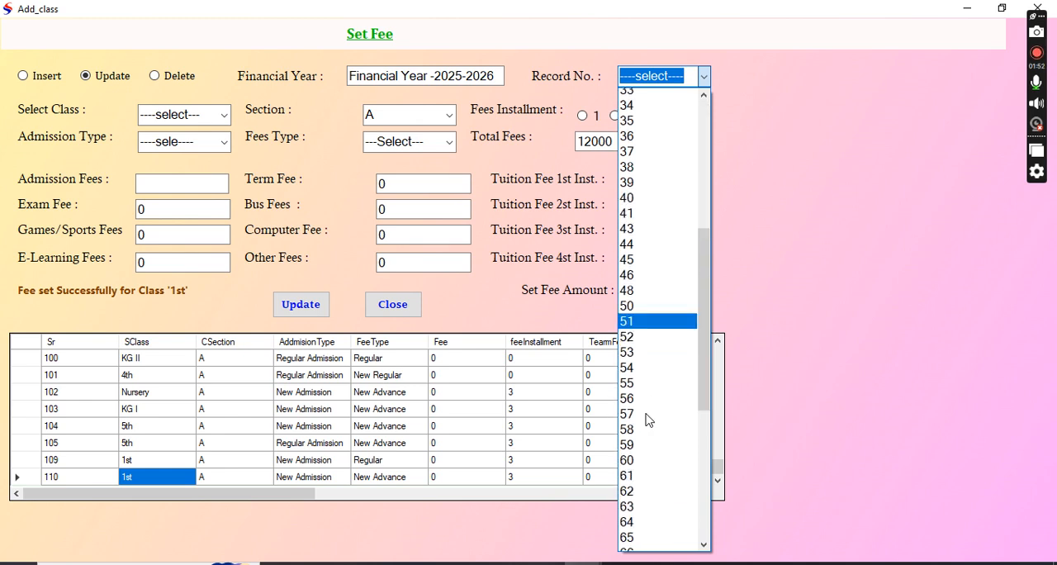
scroll(648, 420, down, 12)
click(640, 541)
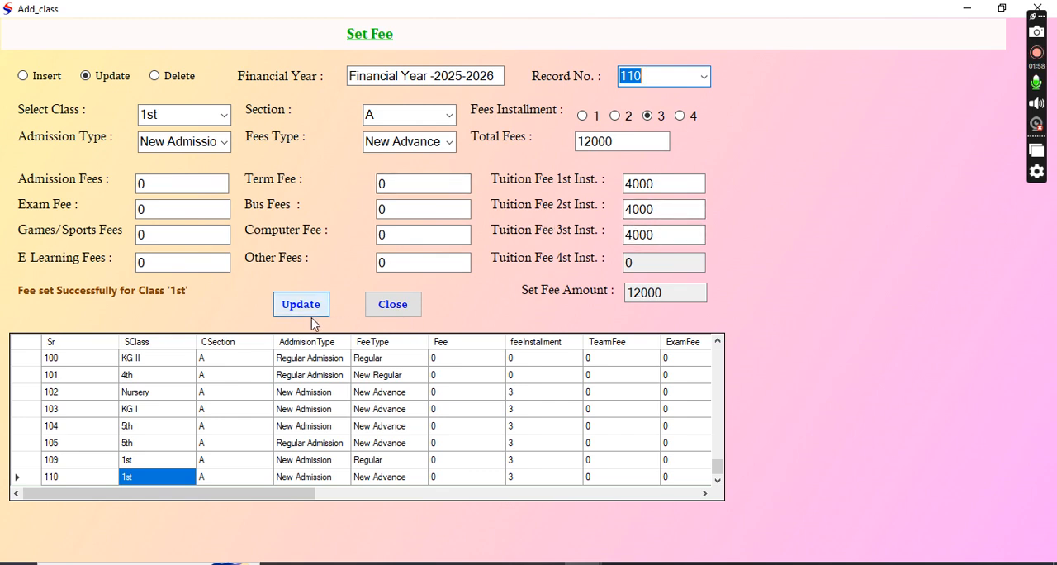
Switch the fee form to delete mode, load record 104, and close the form without deleting it.
click(173, 78)
click(703, 76)
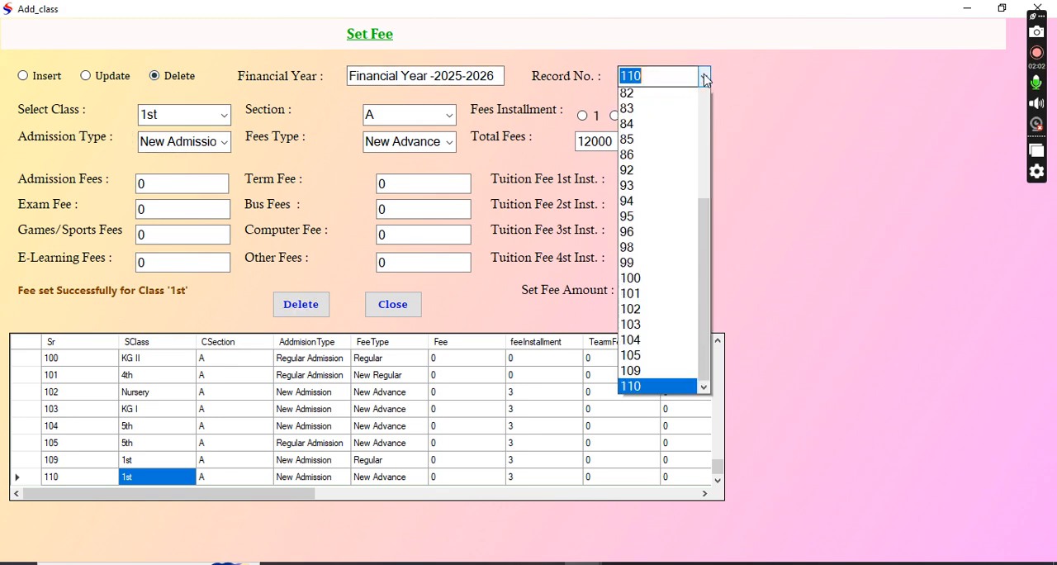
click(676, 497)
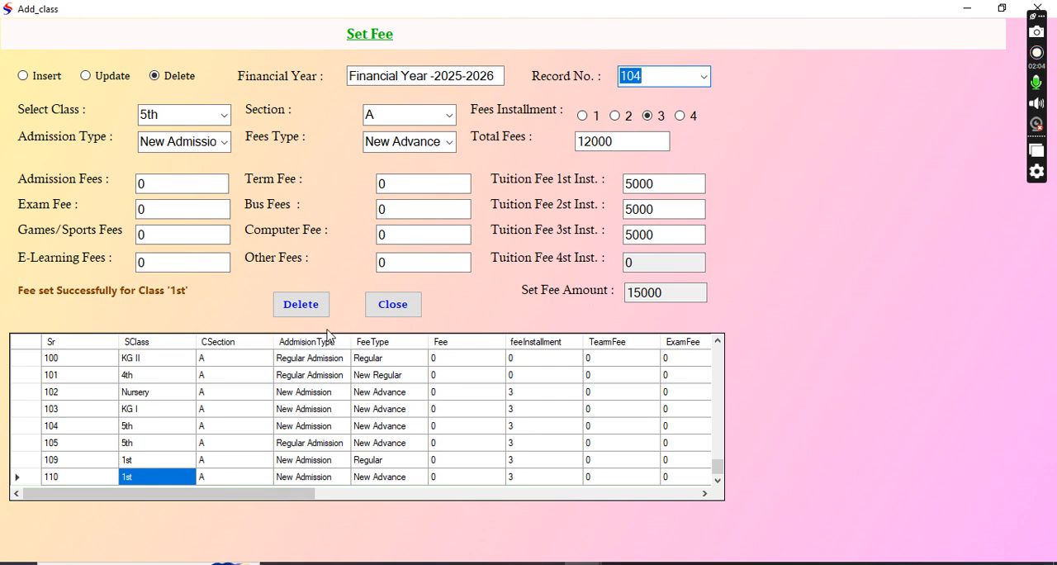
click(391, 311)
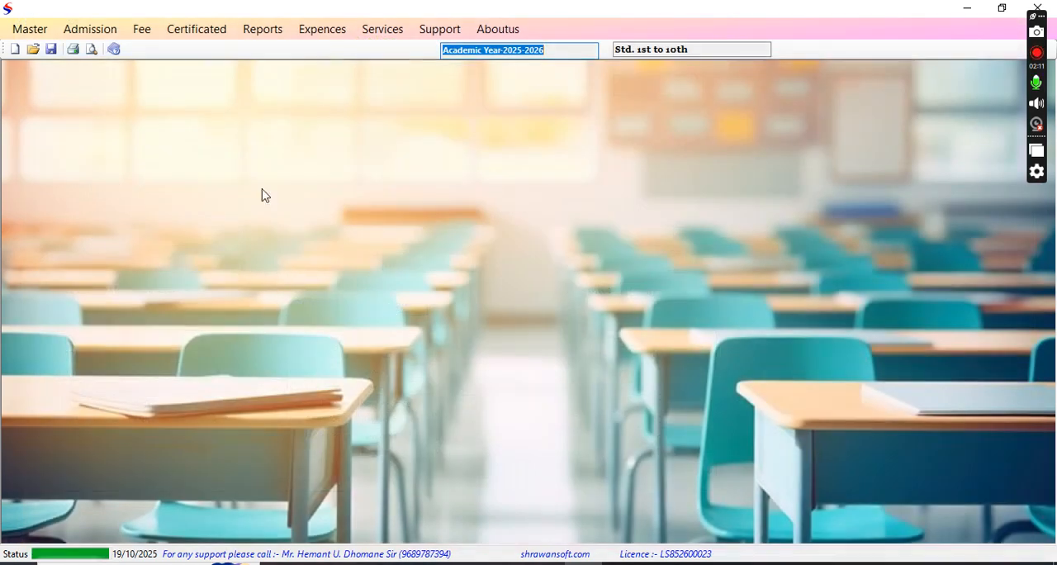
Open the class-wise student list, search for class 1st, section A, and highlight the student names in the report.
click(90, 29)
click(109, 68)
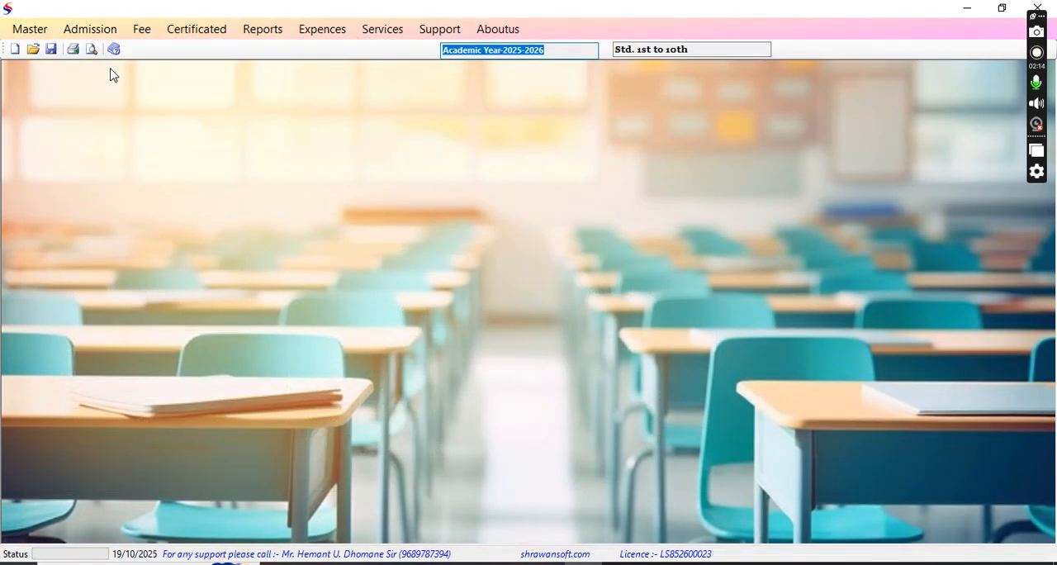
click(487, 185)
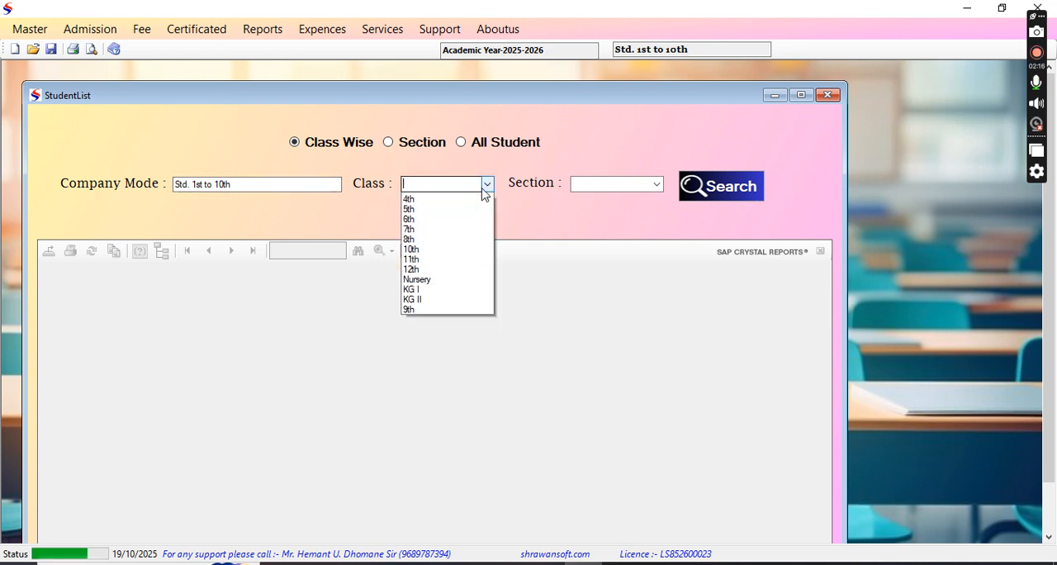
click(435, 211)
click(656, 185)
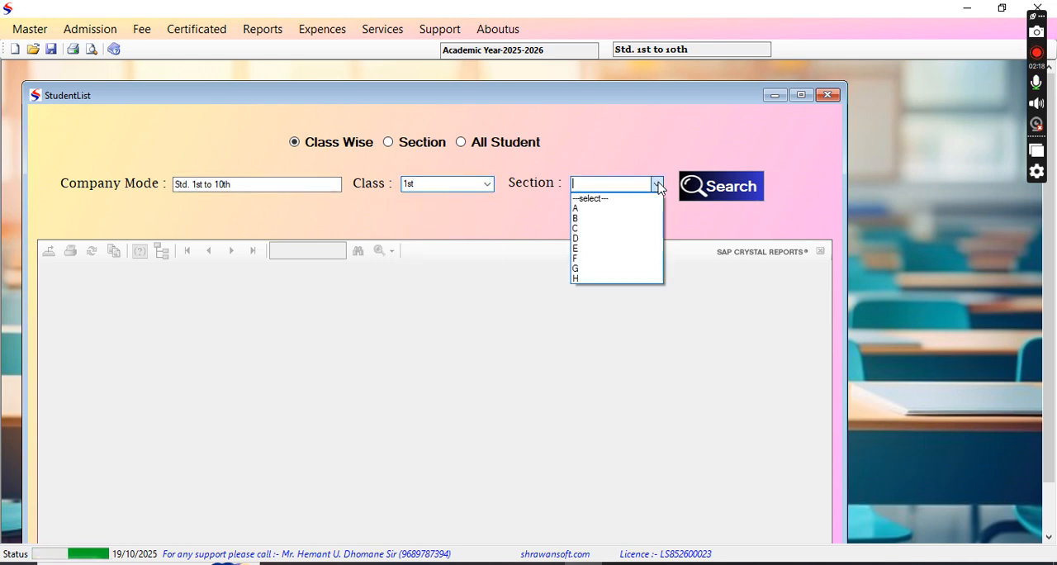
click(594, 210)
click(721, 185)
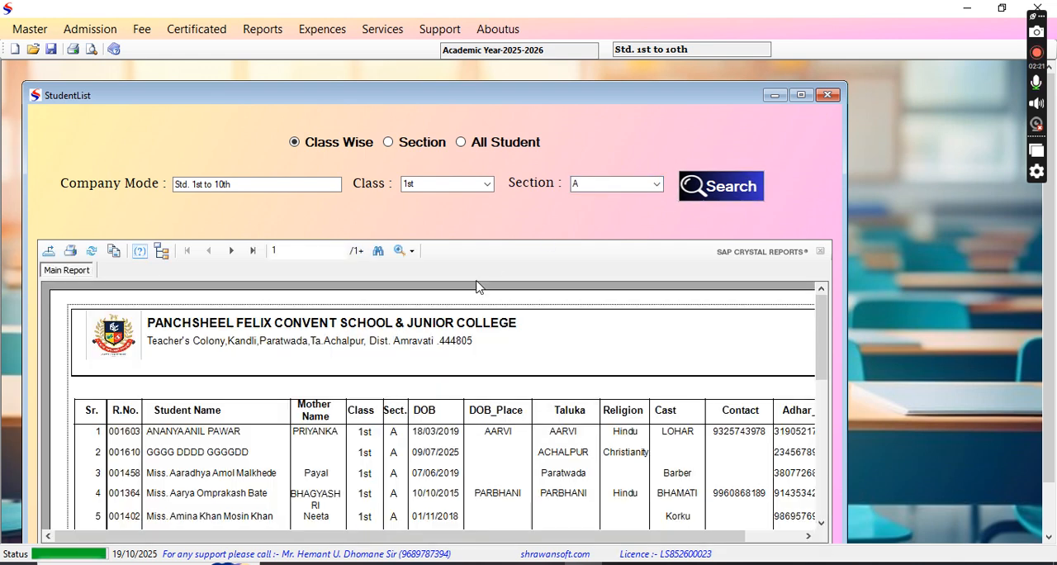
click(188, 431)
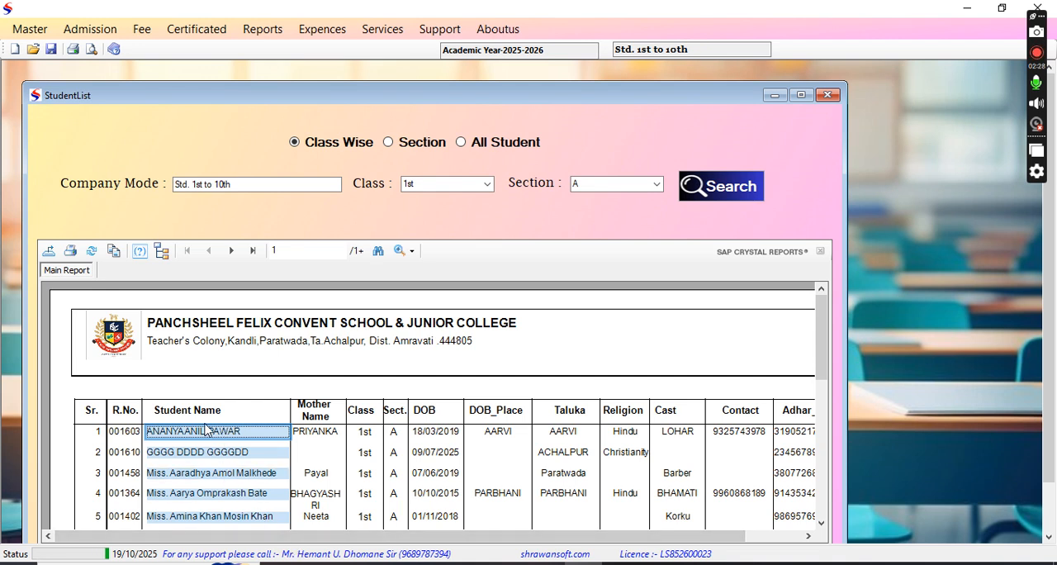
Open the fee deposit form in place of the student list and load the class 1st, section A student listed first in the report.
click(827, 95)
click(140, 33)
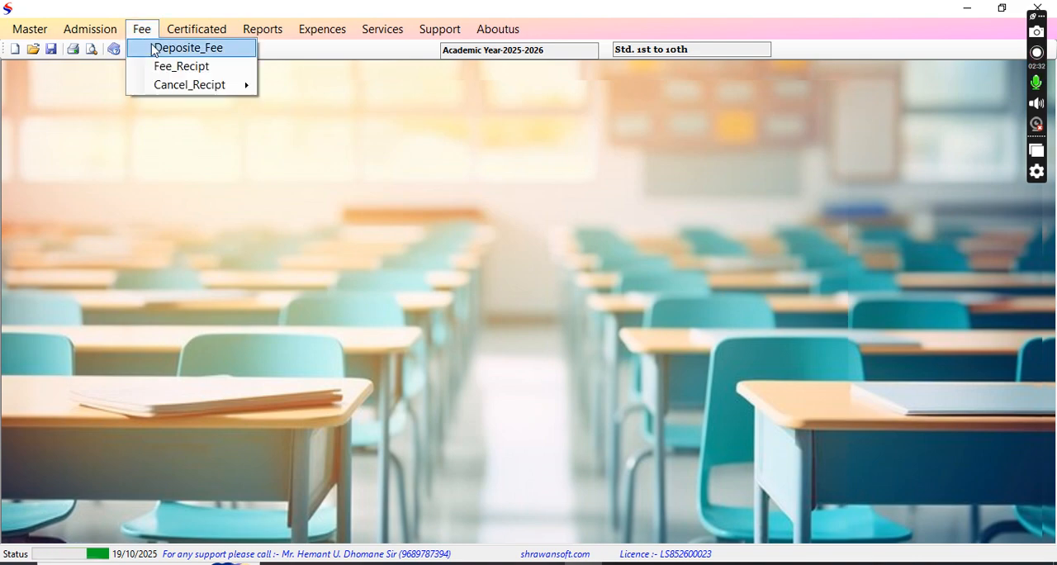
click(154, 47)
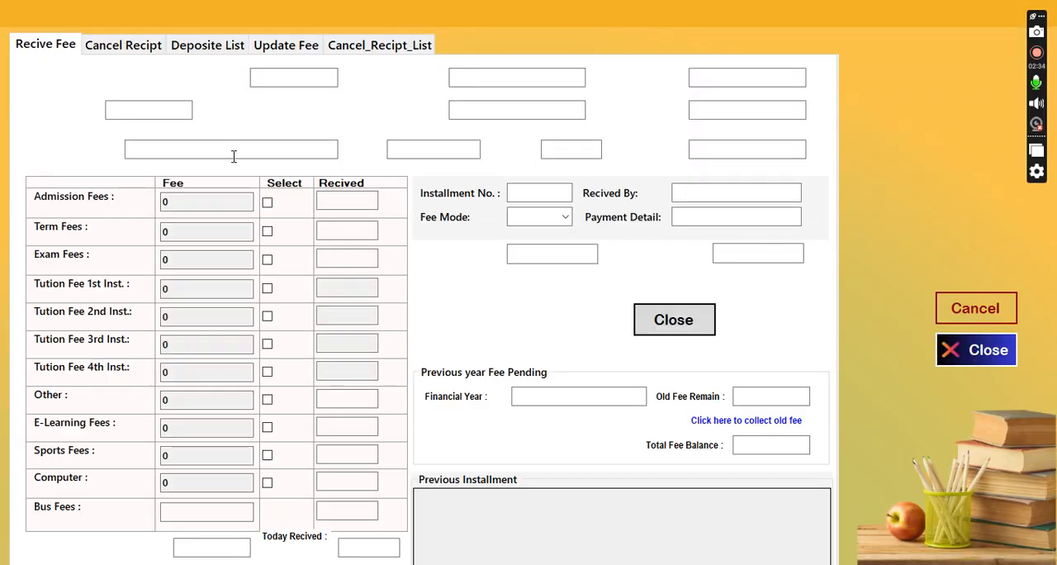
click(238, 149)
text(ANA)
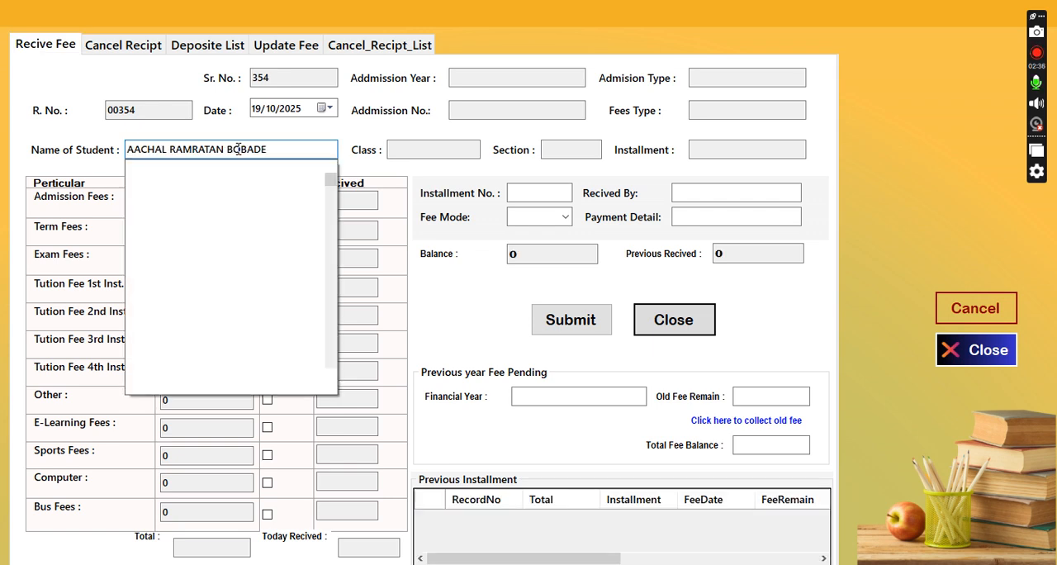
text(NYA)
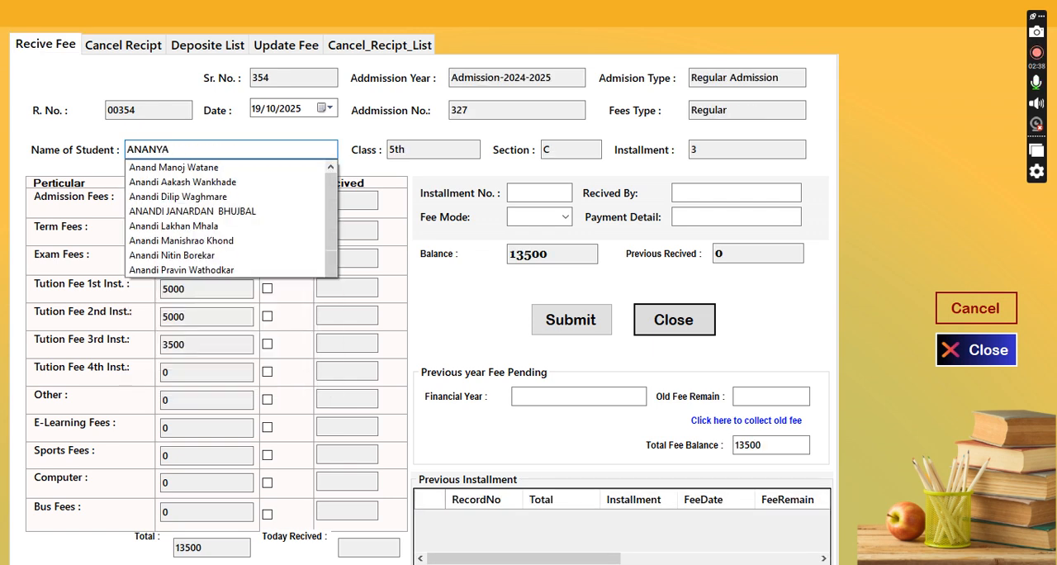
key(Down)
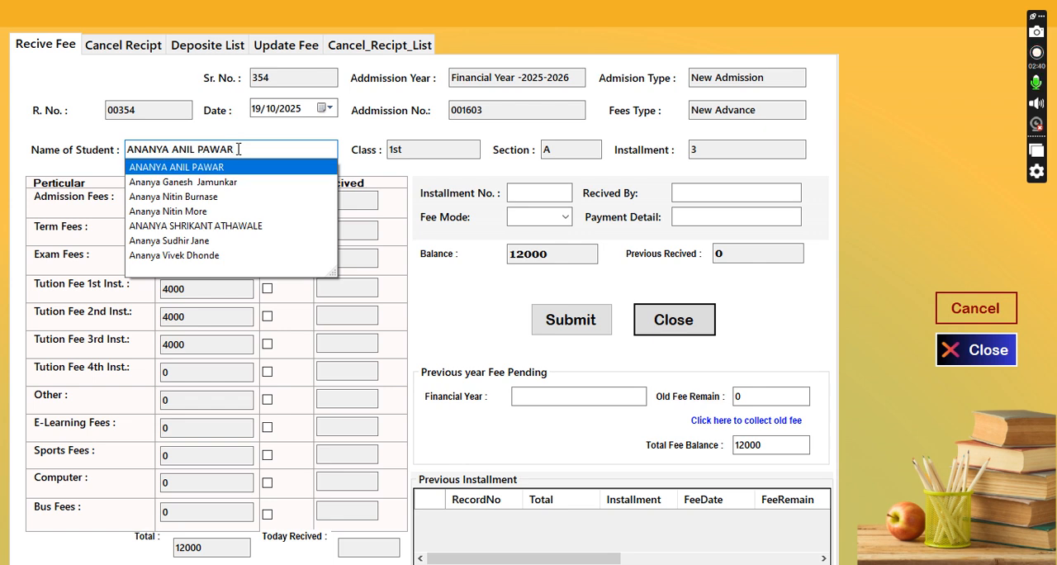
key(Return)
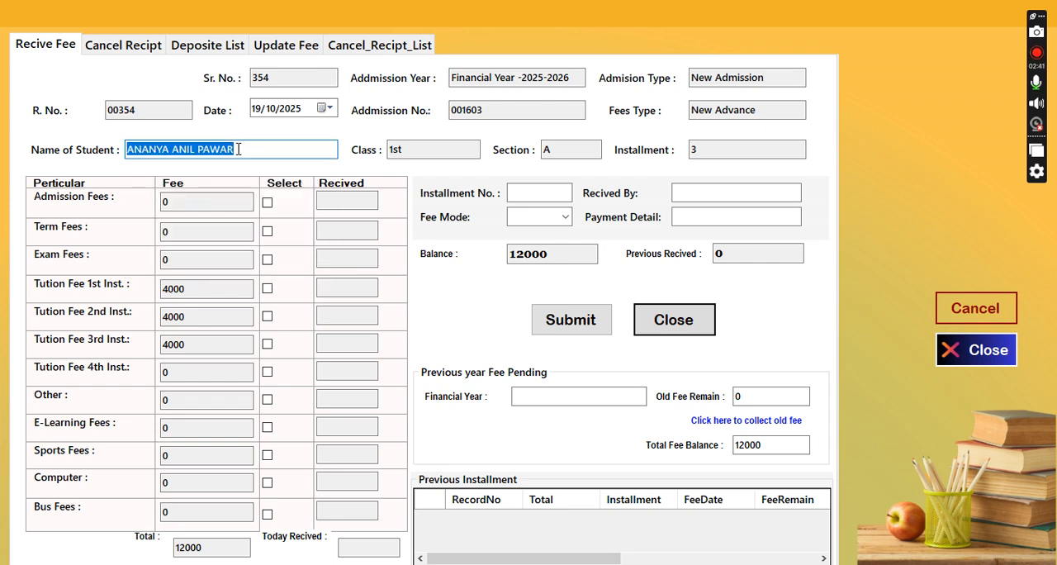
Check the loaded student's admission type, fees type and balance, and close the deposit form without submitting.
click(774, 75)
key(Tab)
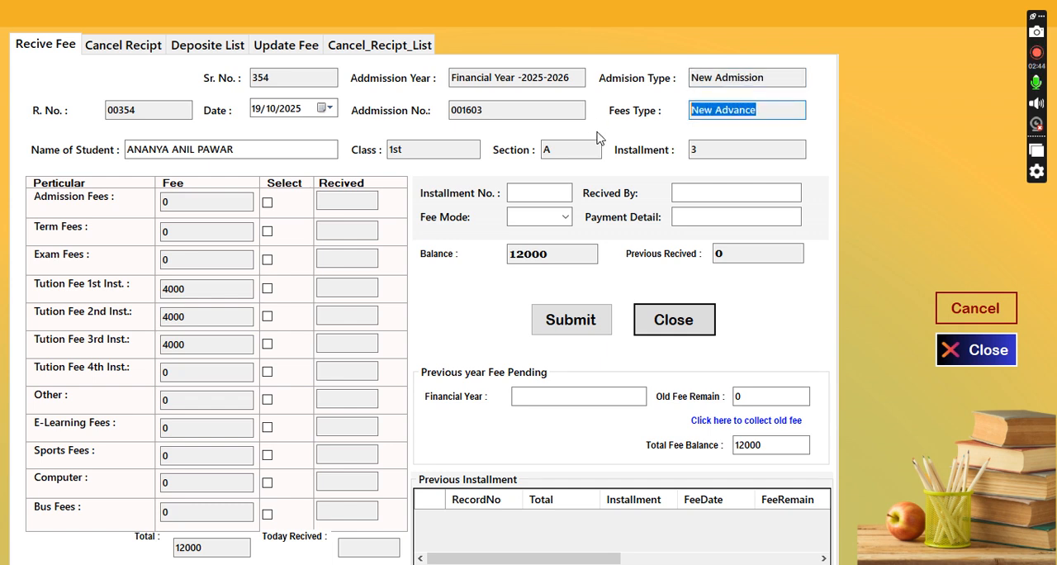
key(Tab)
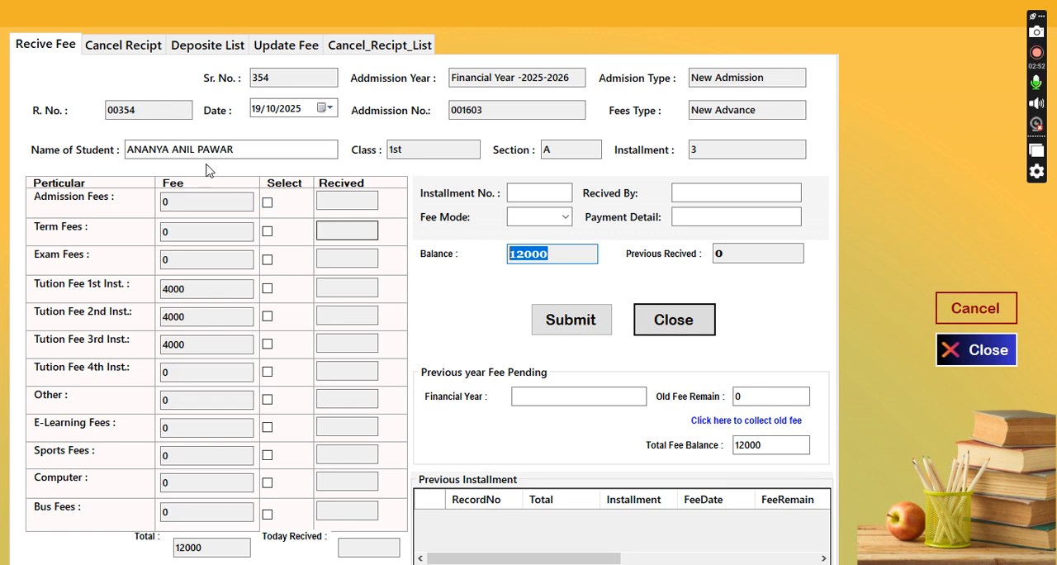
click(255, 150)
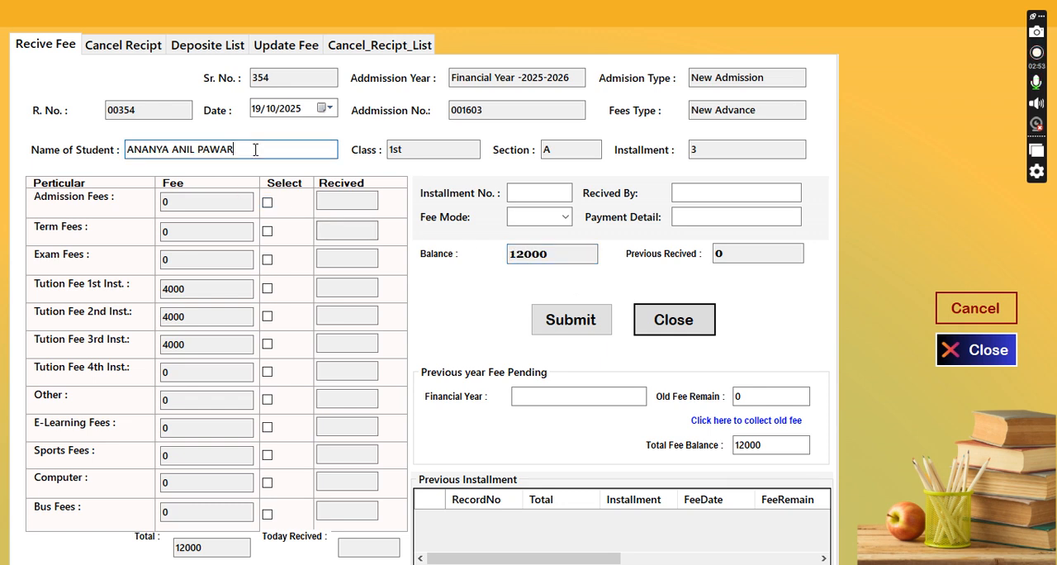
click(701, 327)
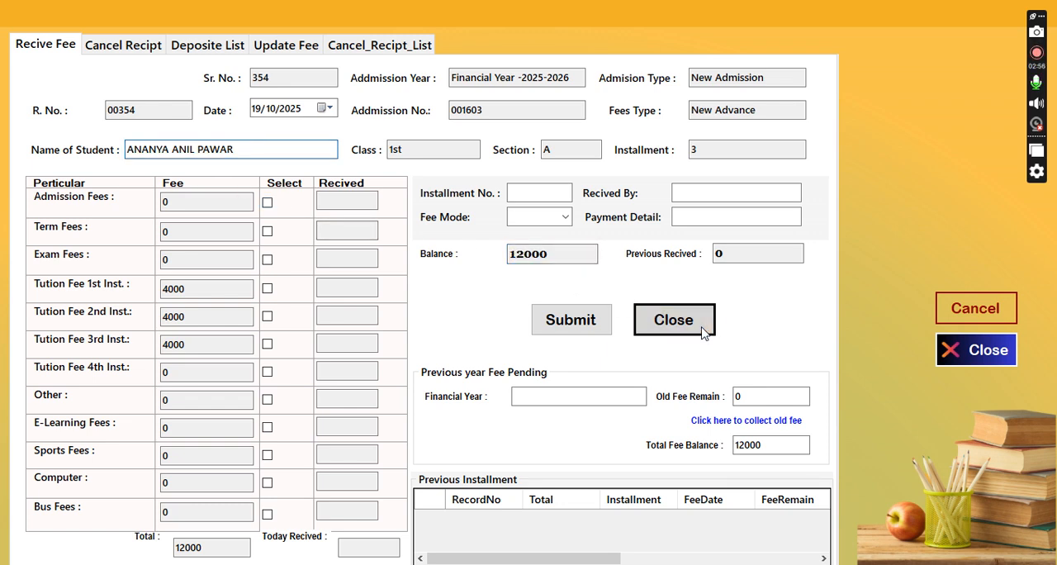
Reopen the Set Fee form and review the available class, admission type and fees type options without selecting any.
click(96, 31)
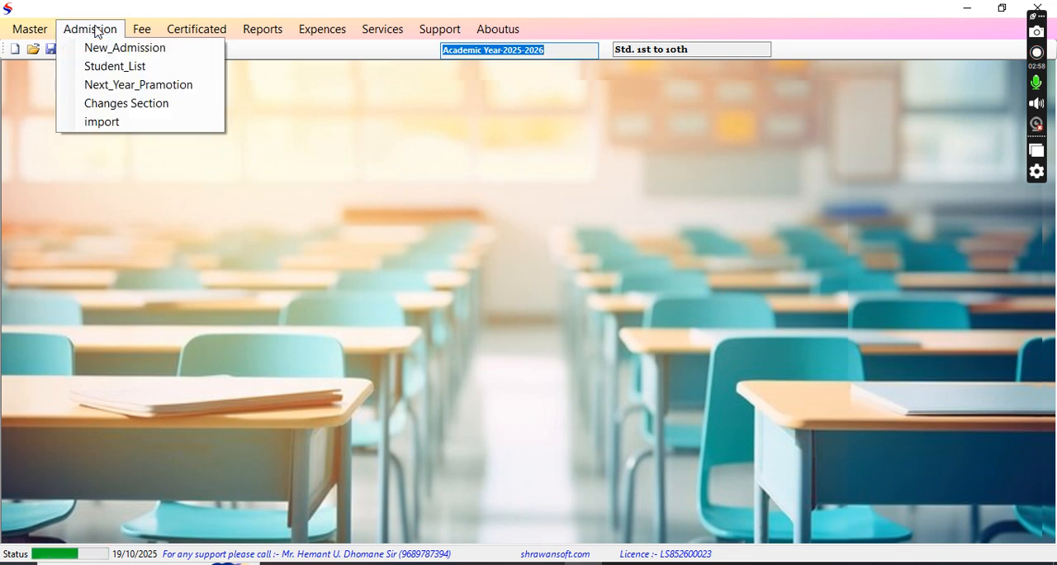
mouse_move(30, 28)
click(43, 70)
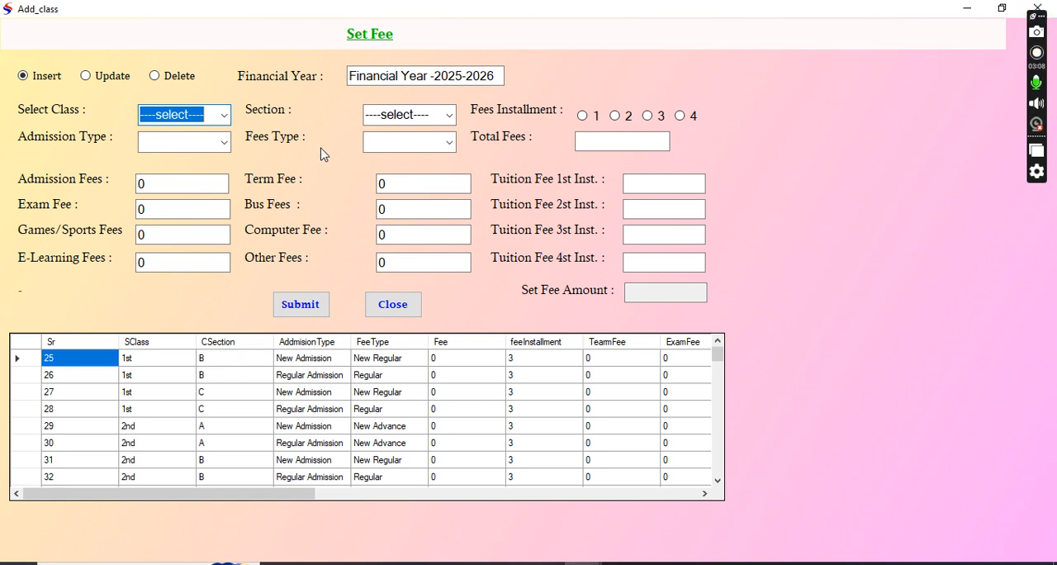
click(224, 115)
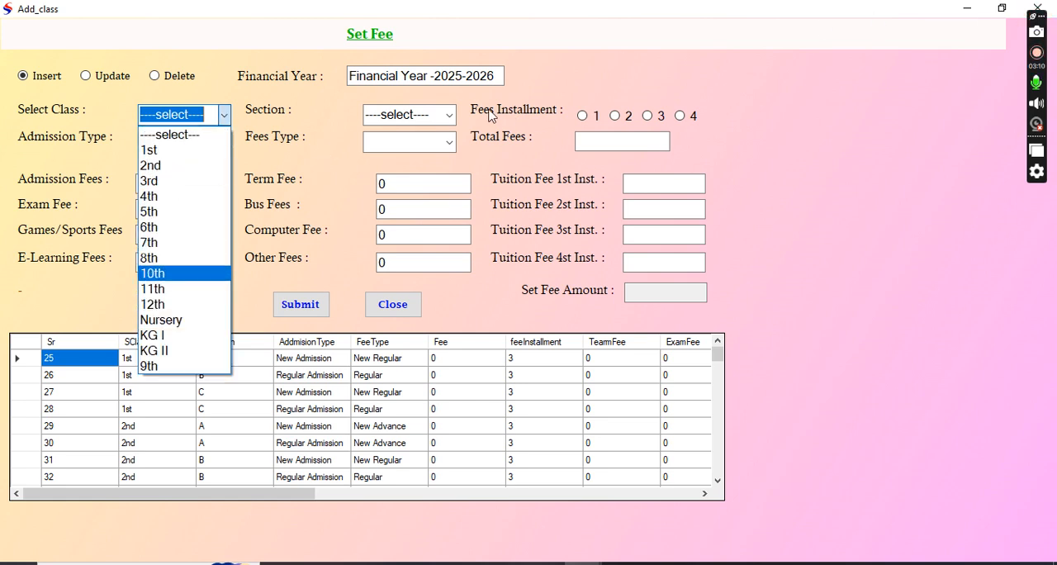
click(328, 175)
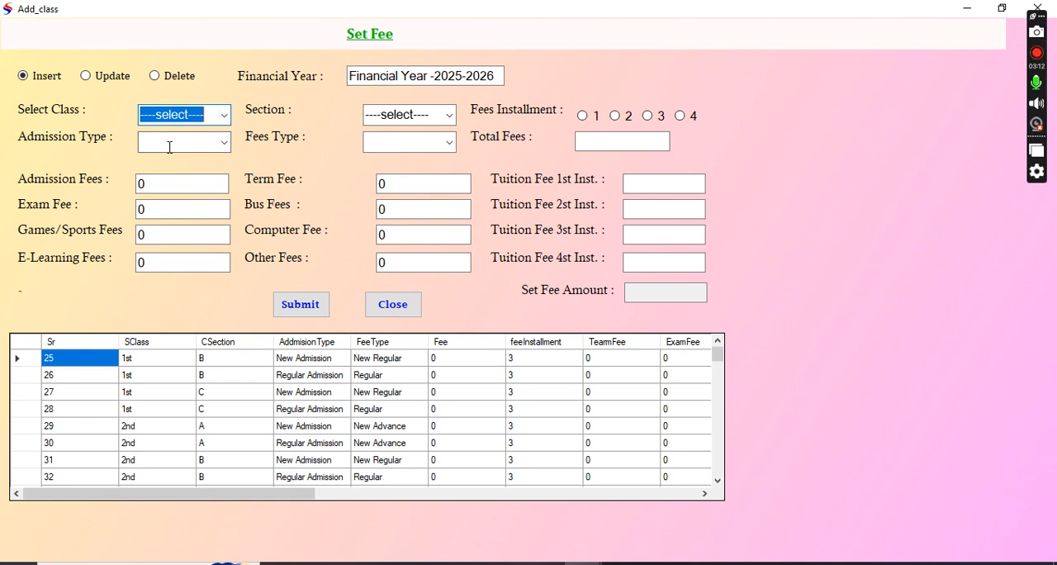
click(224, 143)
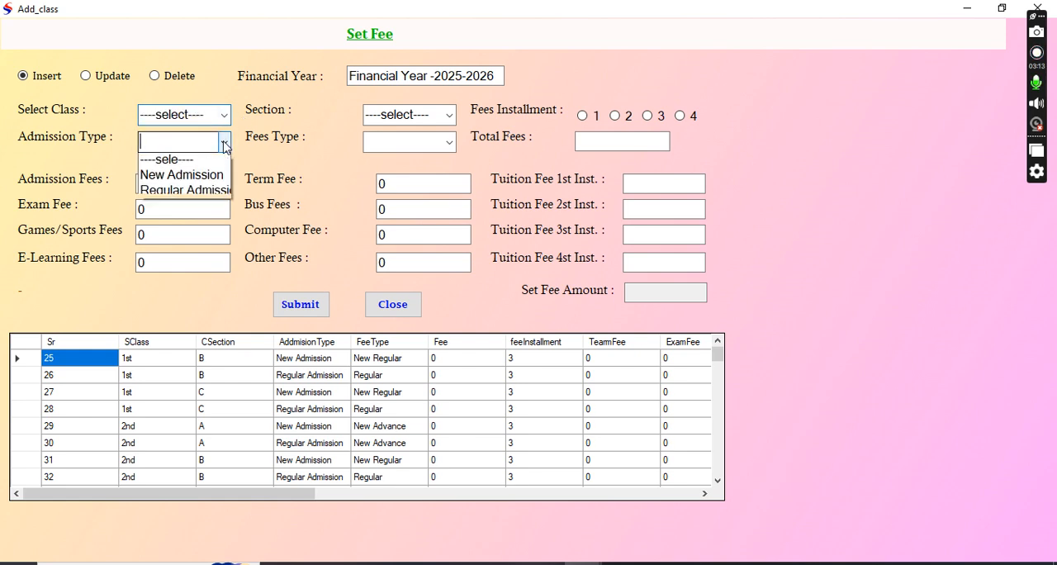
click(449, 148)
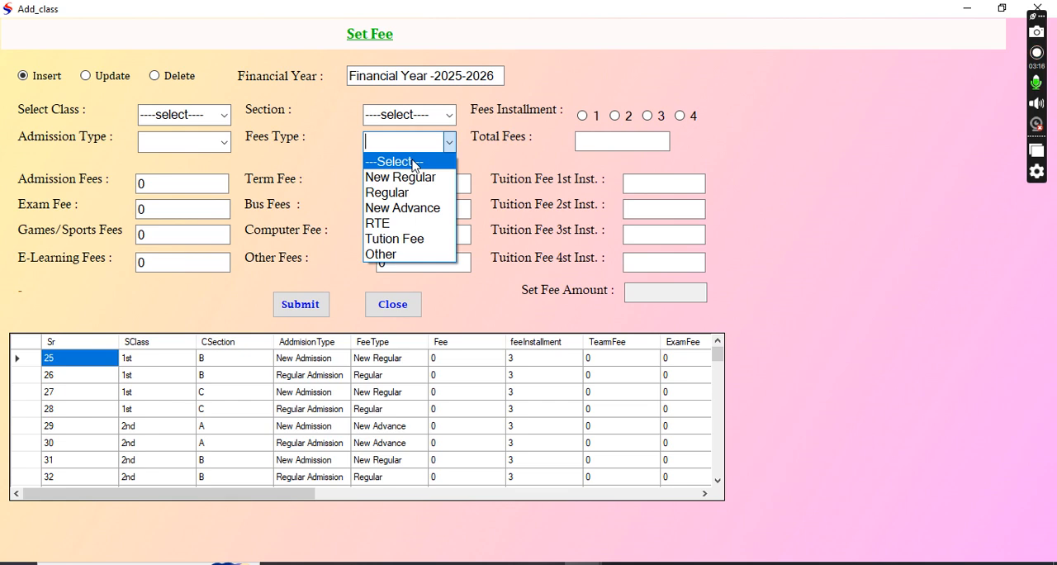
click(325, 230)
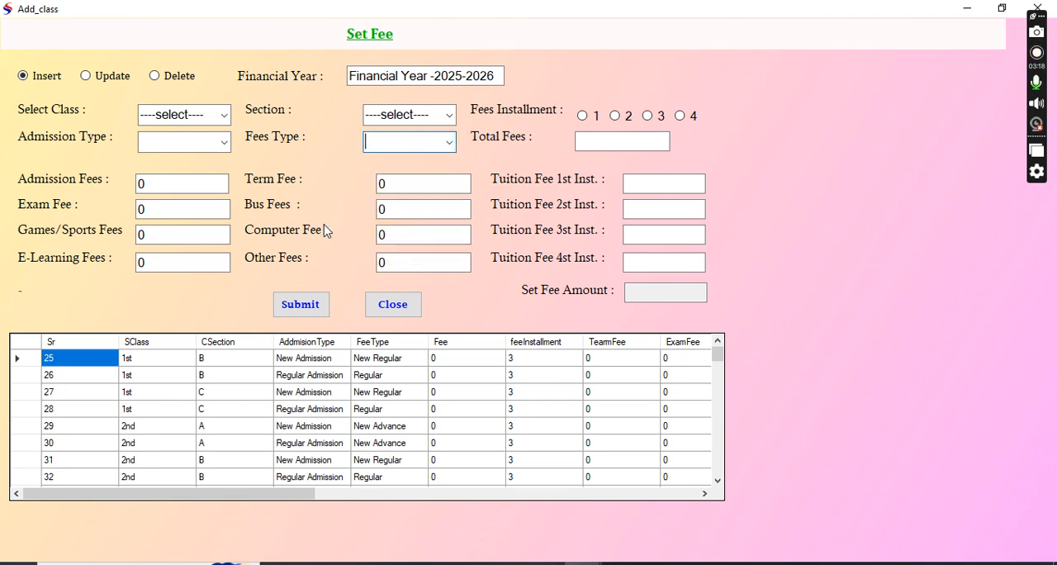